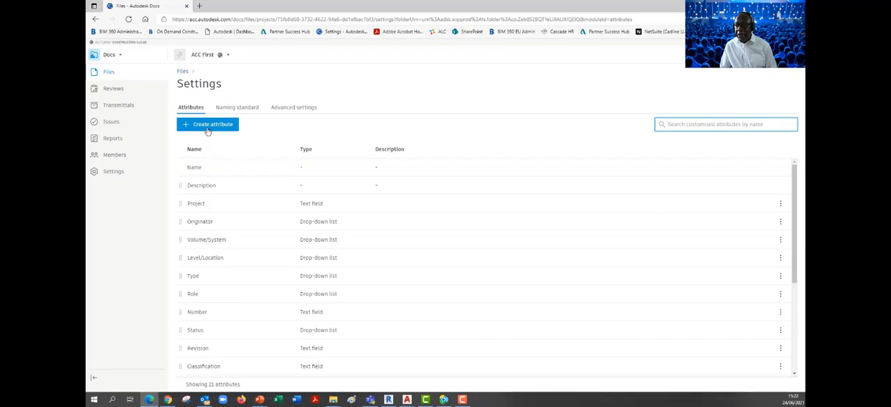
- Start a new custom attribute named Phase and set its type to Drop-down list
left_click(207, 126)
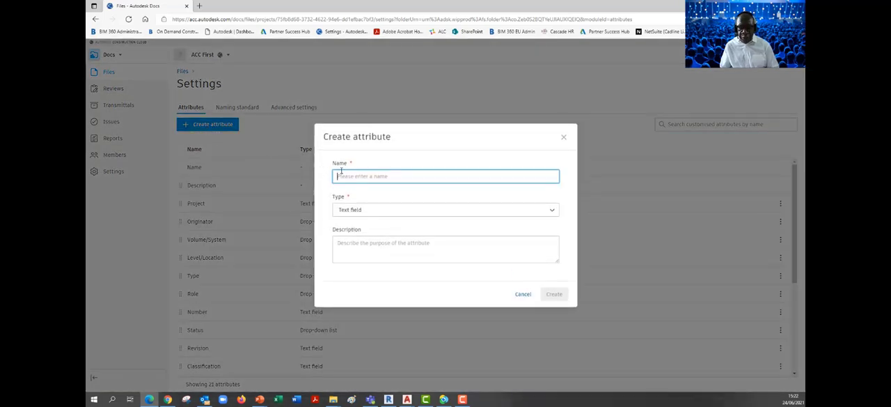
type("Phase")
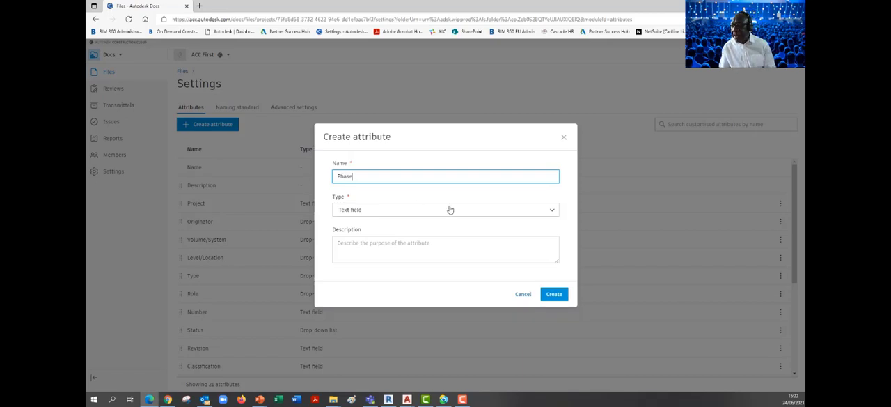
left_click(550, 211)
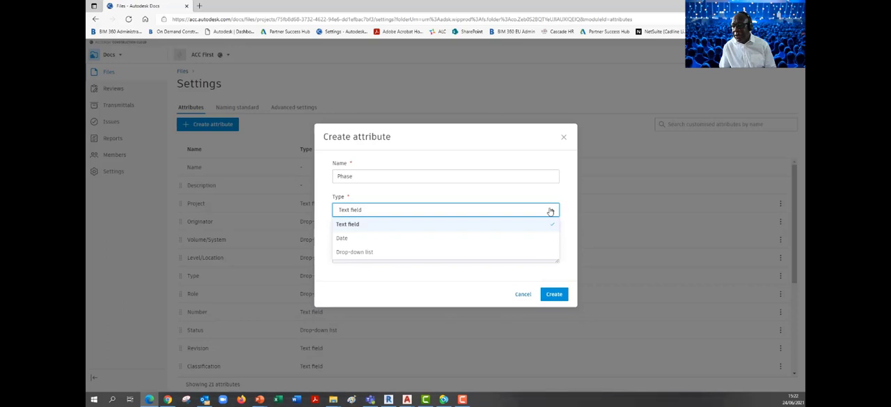
left_click(368, 252)
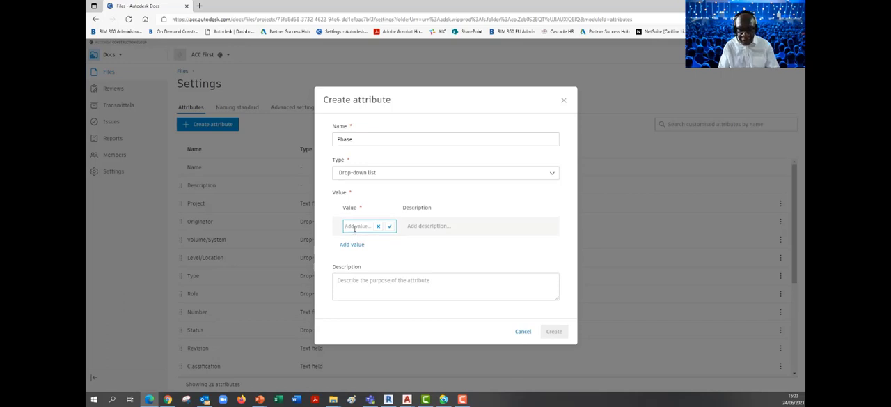
- Add the values 001, 002, 003 and 004 to the Phase list, create the attribute and dismiss the notice
type("001")
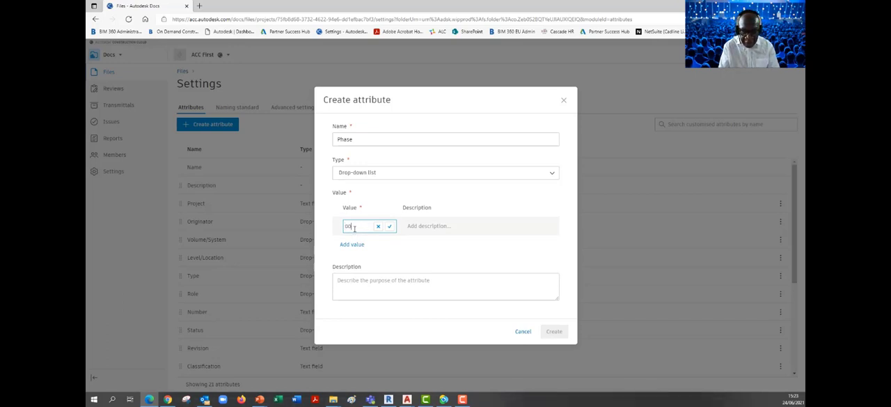
left_click(389, 226)
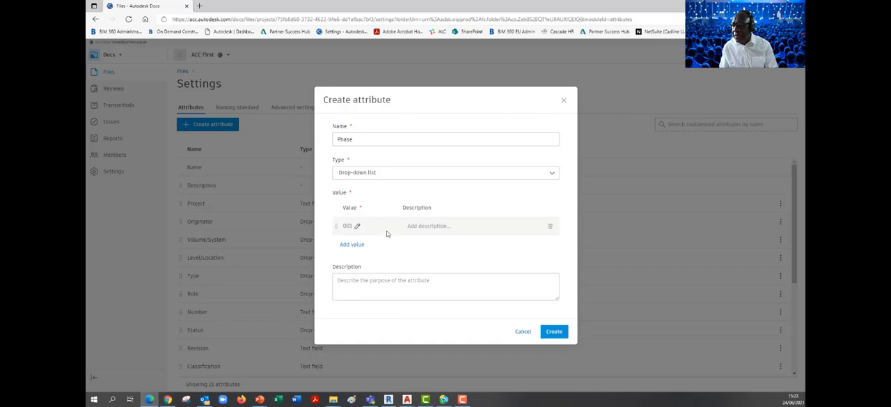
left_click(352, 245)
type("002")
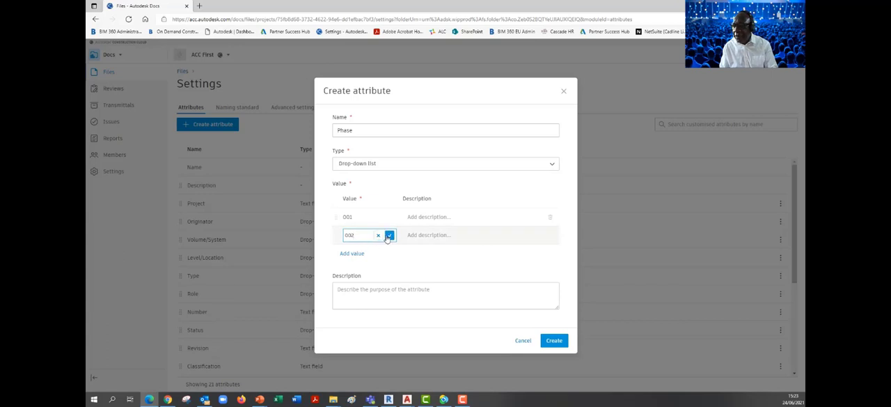
left_click(389, 234)
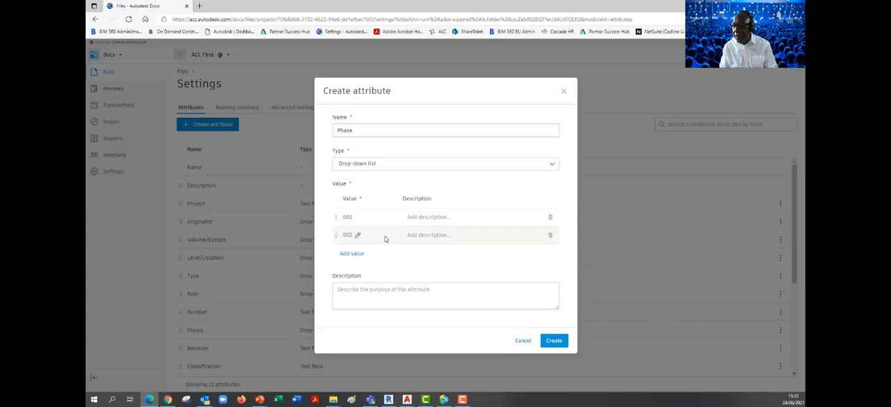
left_click(349, 254)
type("00")
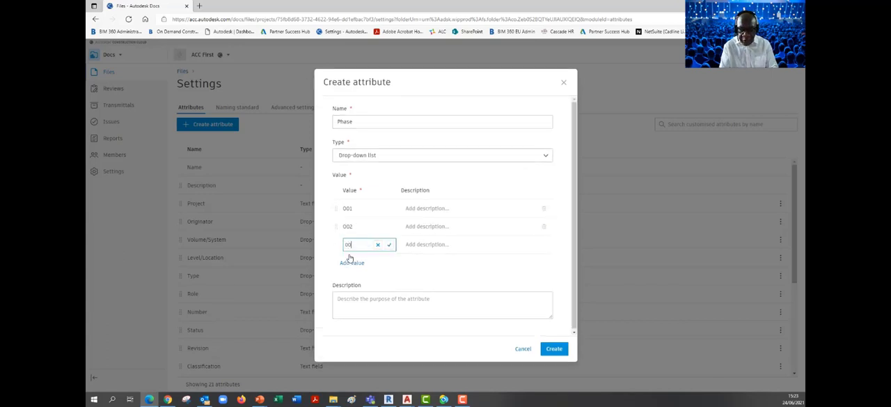
type("3")
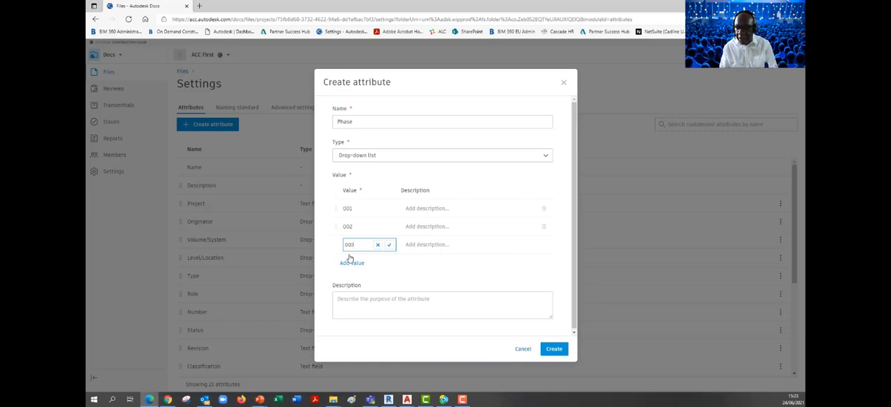
left_click(389, 244)
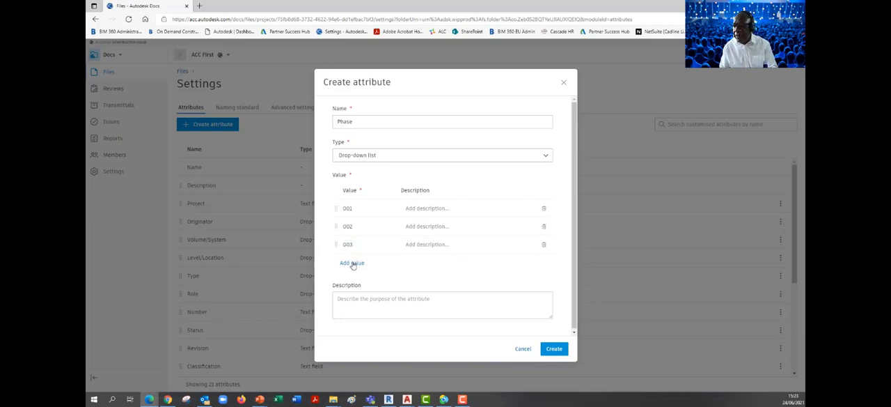
left_click(352, 263)
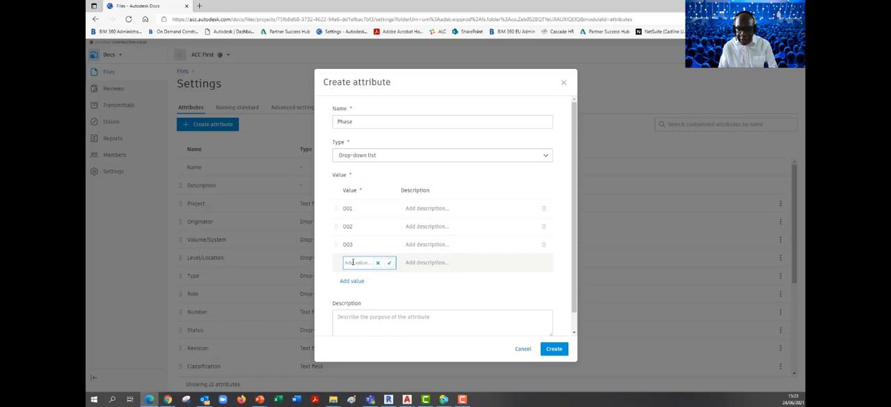
type("004")
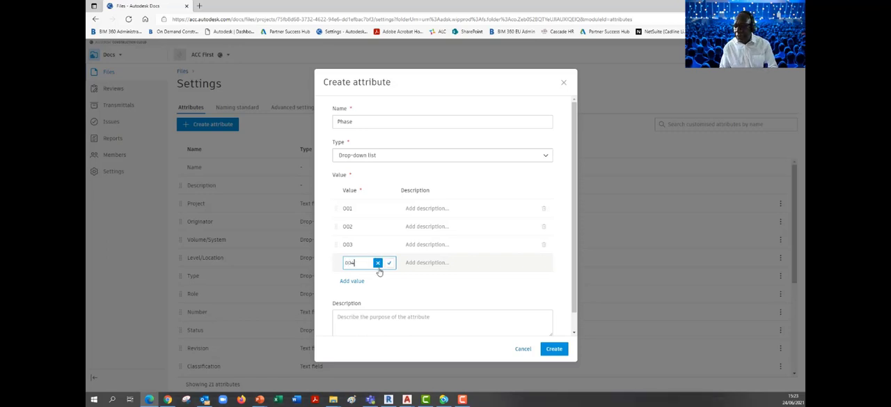
left_click(389, 262)
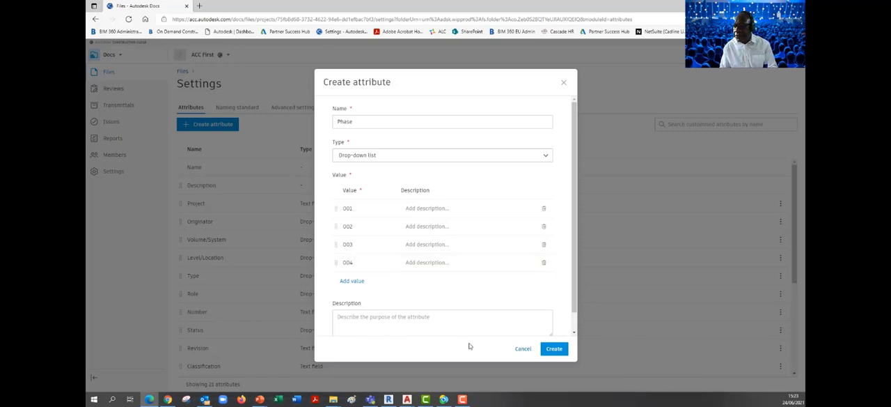
left_click(553, 349)
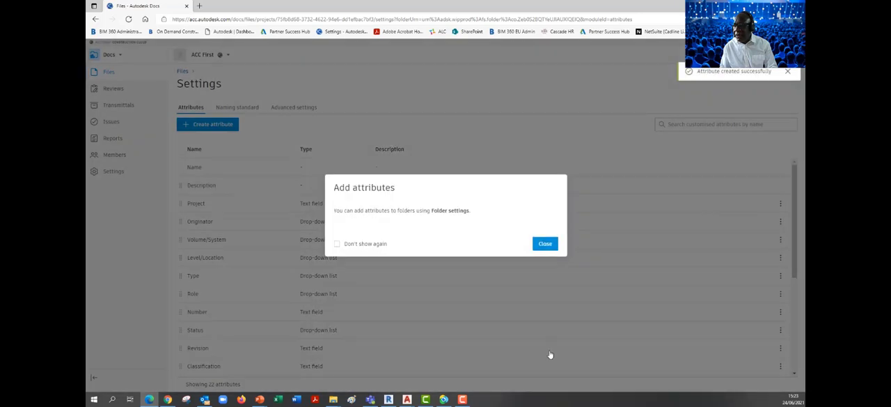
left_click(544, 243)
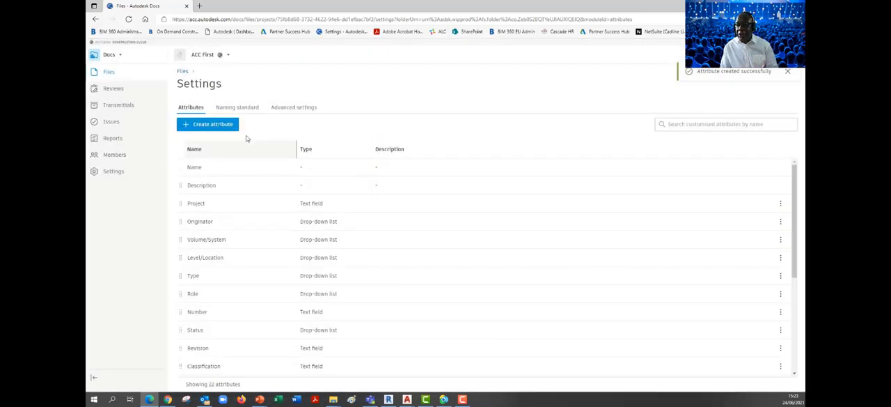
- Examine the ISO 19650 naming standard's settings for each attribute from Project to Number, leaving the customisation without saving
left_click(226, 107)
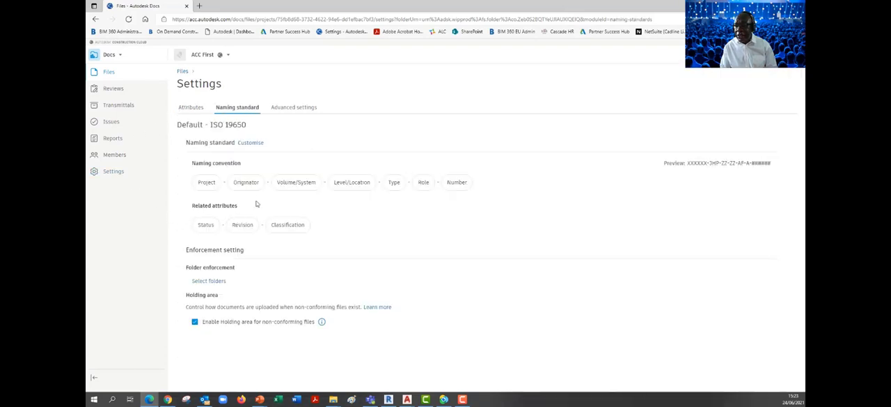
left_click(252, 143)
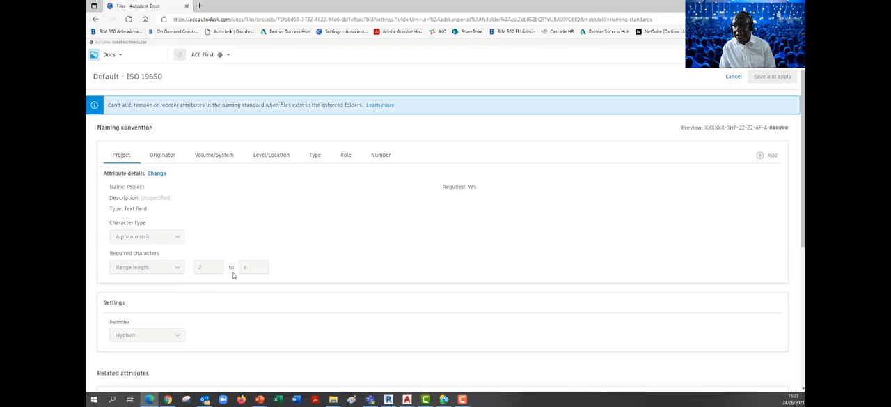
left_click(168, 159)
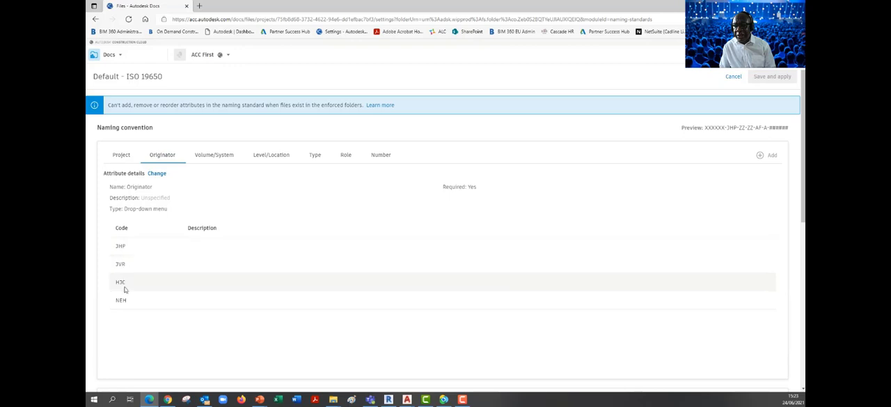
left_click(219, 159)
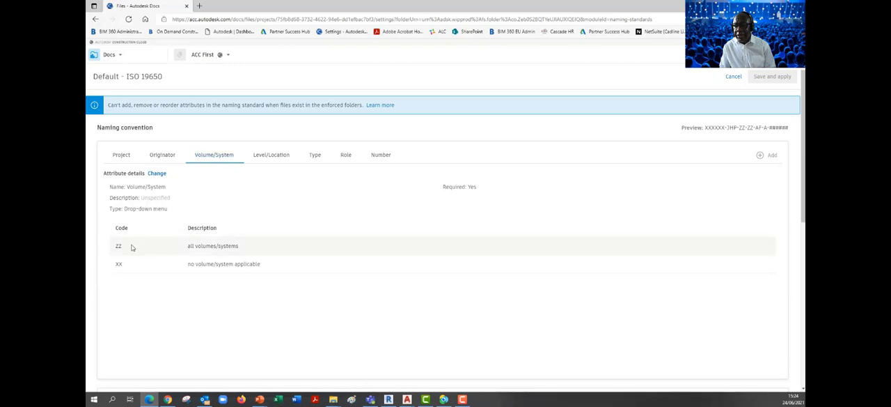
left_click(271, 160)
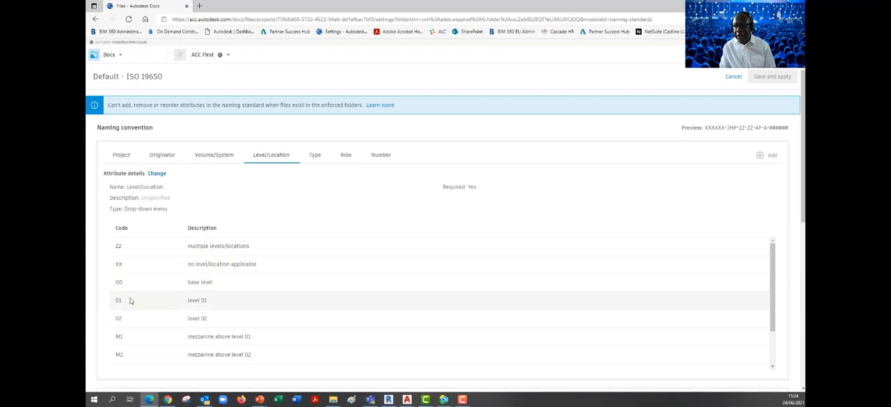
left_click(315, 158)
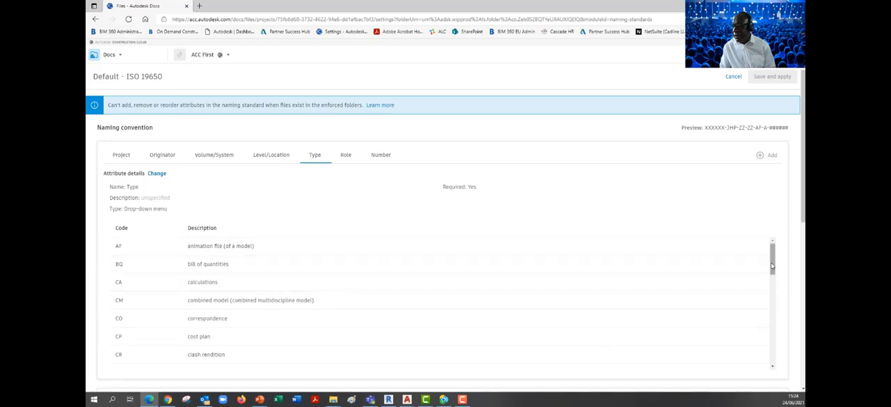
left_click_drag(772, 268, 775, 250)
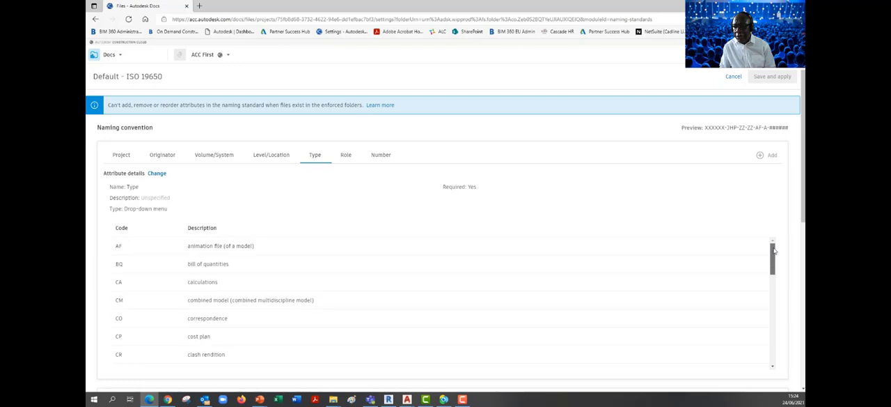
left_click(347, 156)
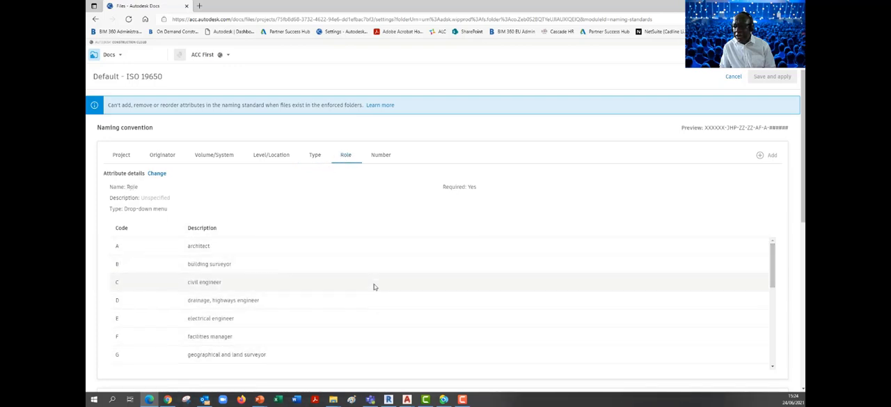
left_click(379, 156)
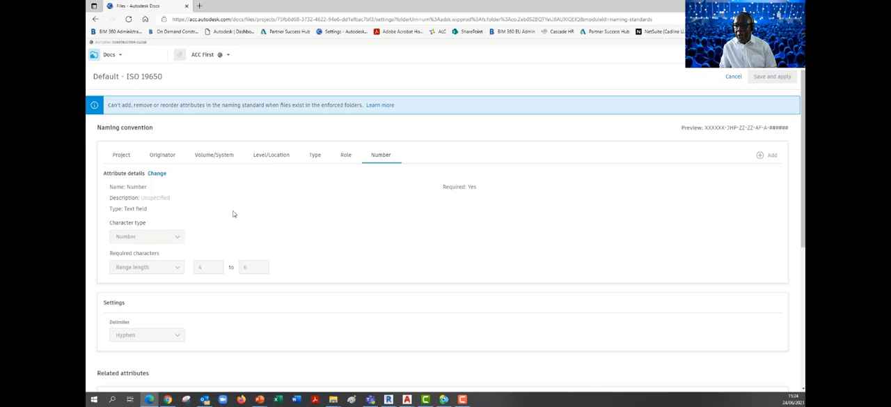
left_click(733, 77)
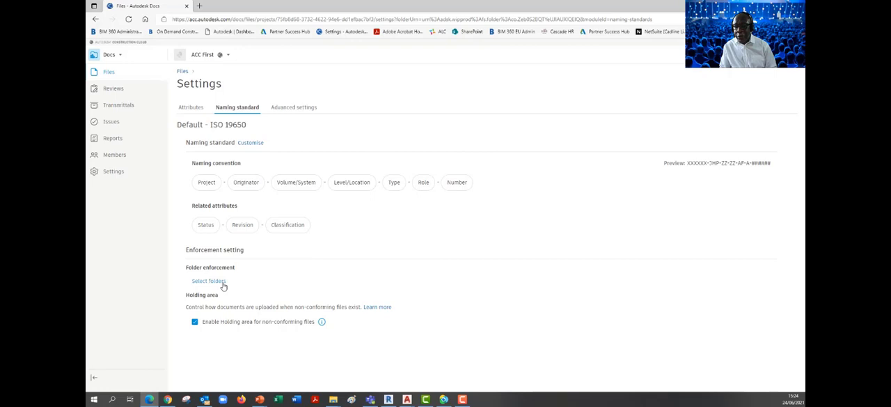
- Review which Project Files folders and Shared subfolders have the naming standard enforced, and close the folder selection without changes
left_click(222, 281)
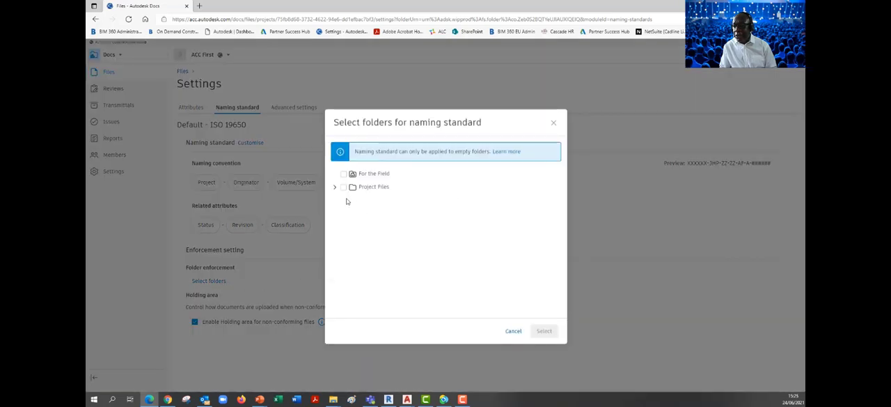
left_click(336, 189)
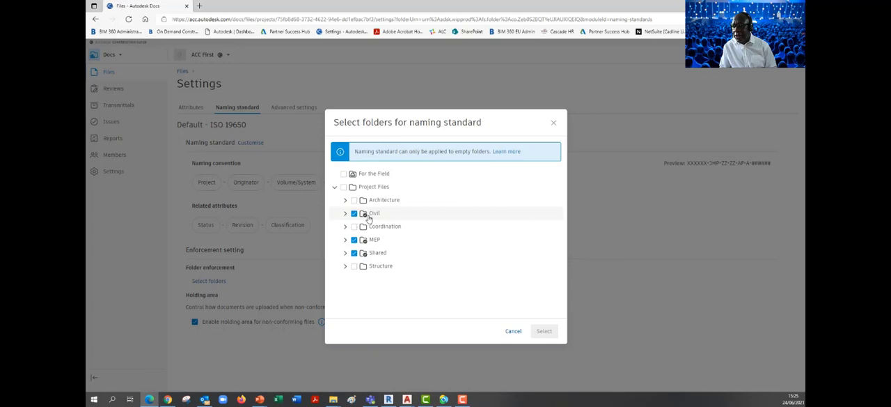
left_click(345, 254)
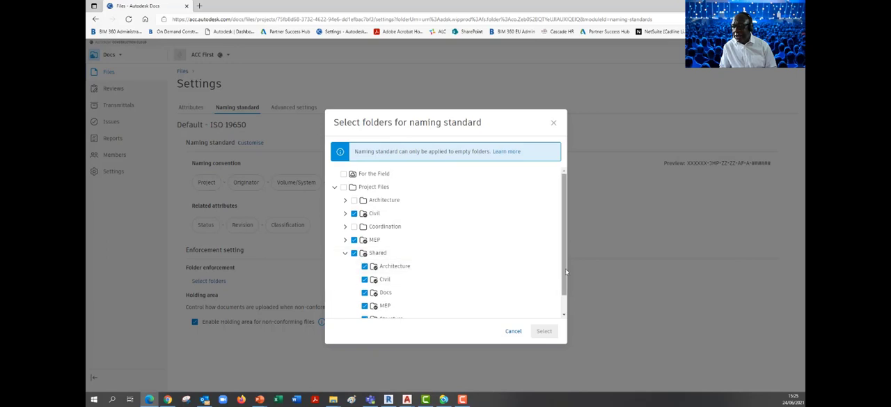
left_click_drag(566, 272, 568, 296)
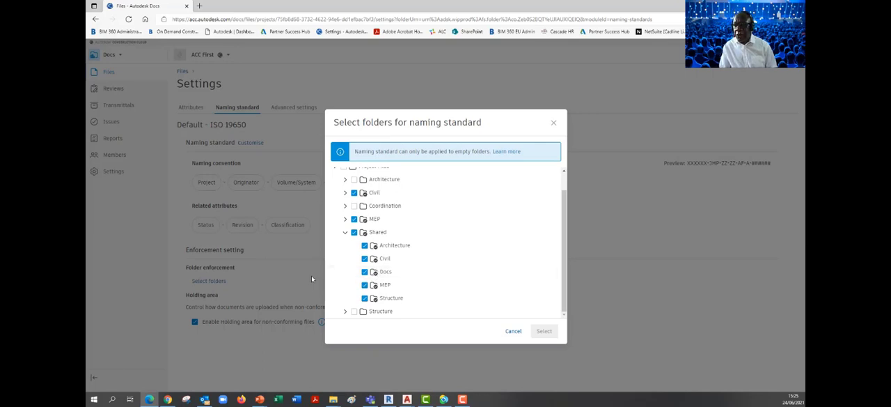
left_click(555, 125)
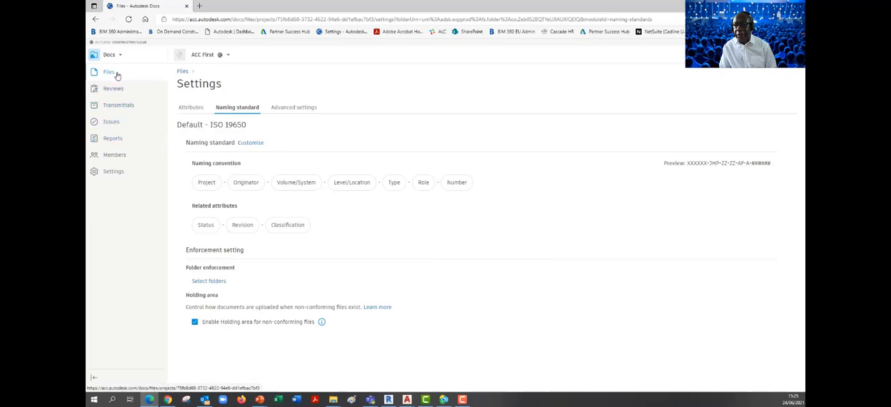
- Add a subfolder named PDF under the Shared folder in Project Files
left_click(183, 73)
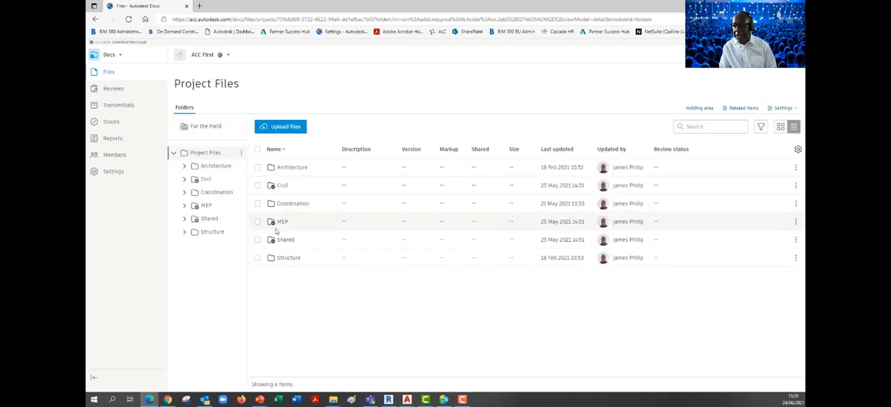
left_click(281, 241)
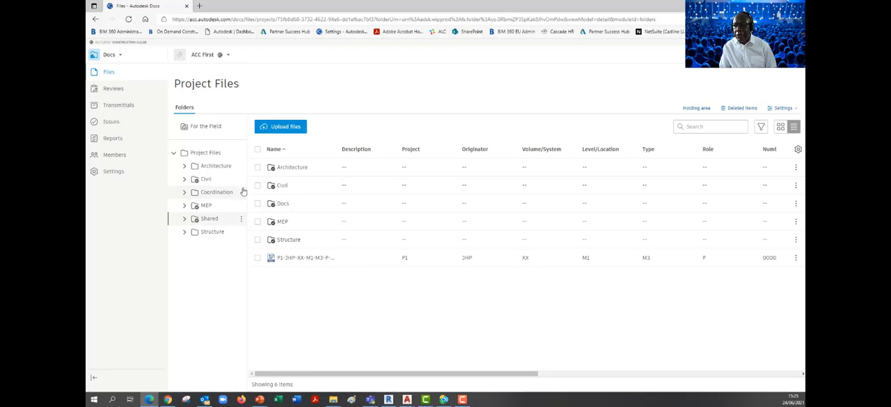
left_click(243, 220)
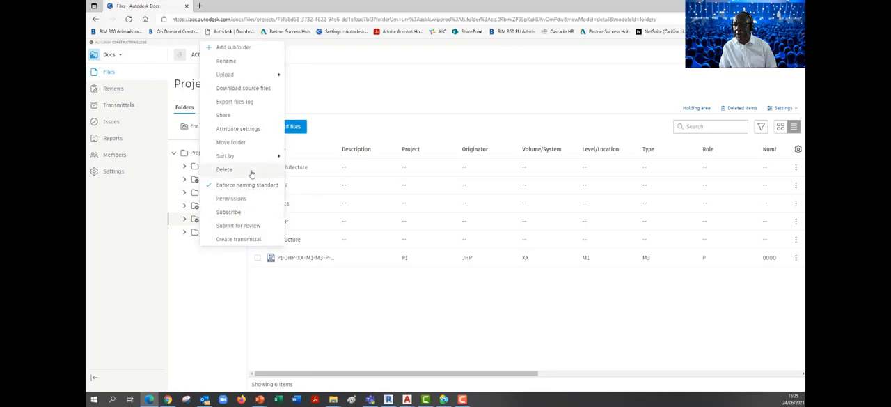
left_click(247, 47)
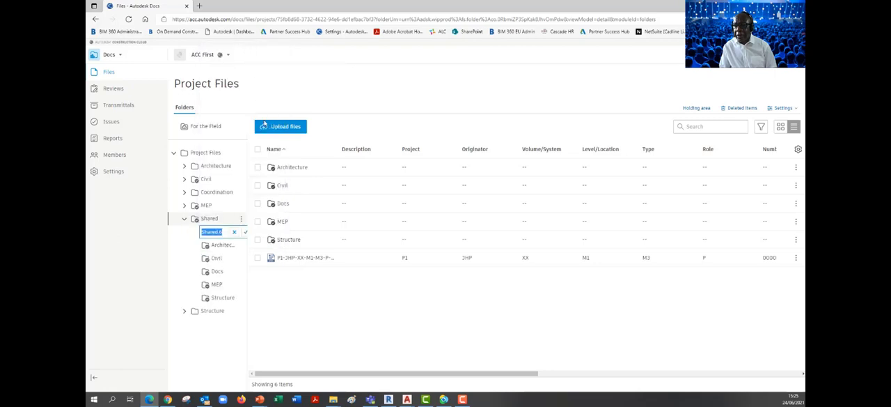
type("FO")
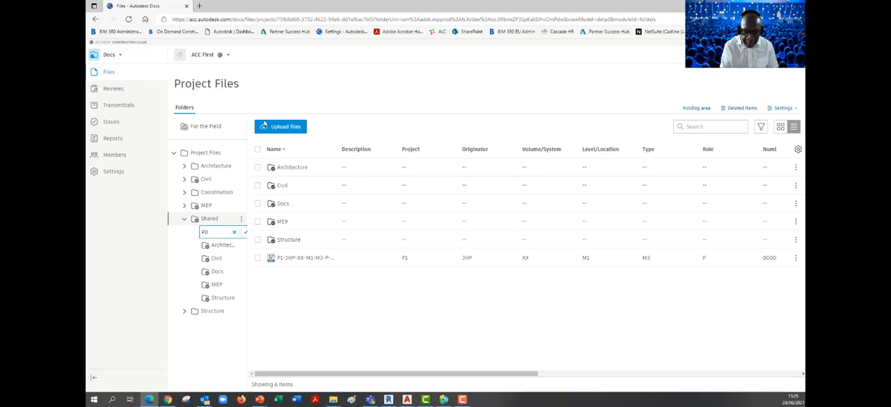
type("F")
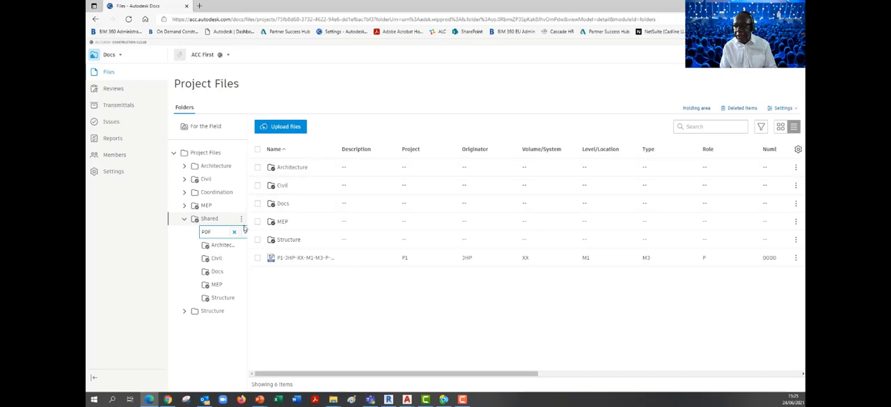
key("Return")
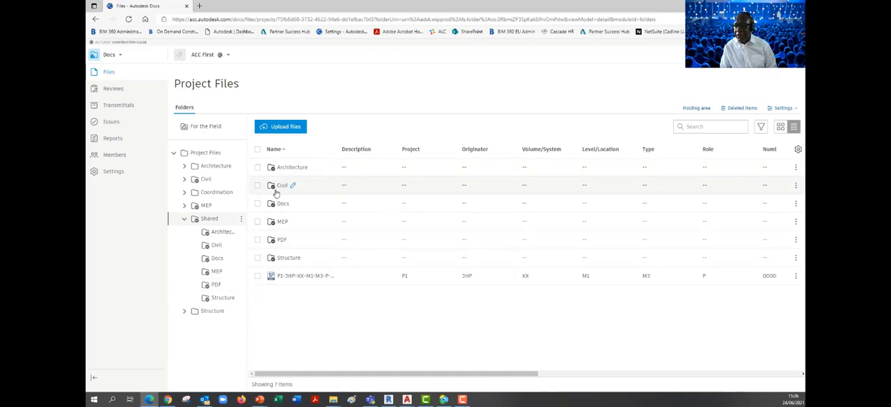
- Add Building 1A.pdf and Building 1A1.pdf from Revit 2021 Training Files > Original to the upload for the Shared/PDF folder
left_click(279, 239)
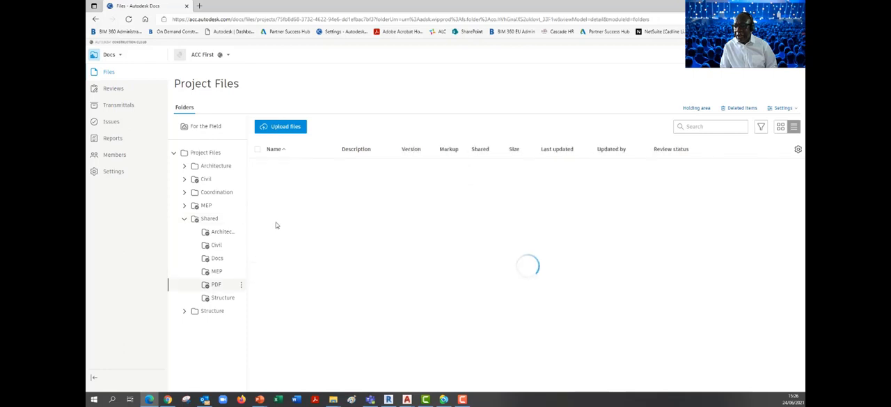
left_click(284, 132)
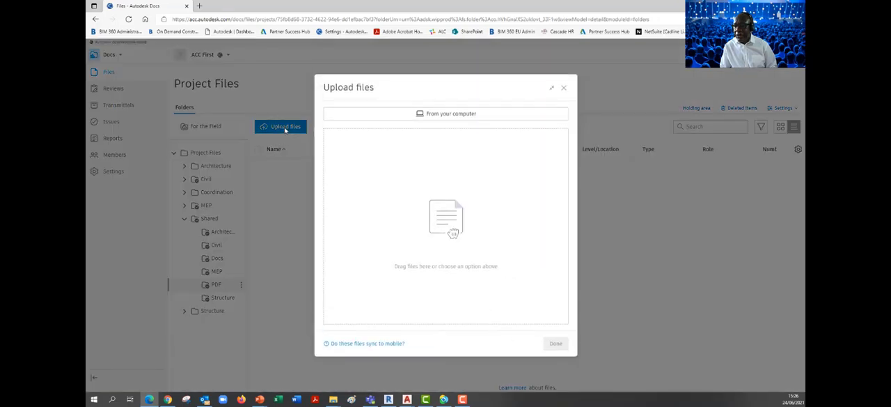
left_click(422, 115)
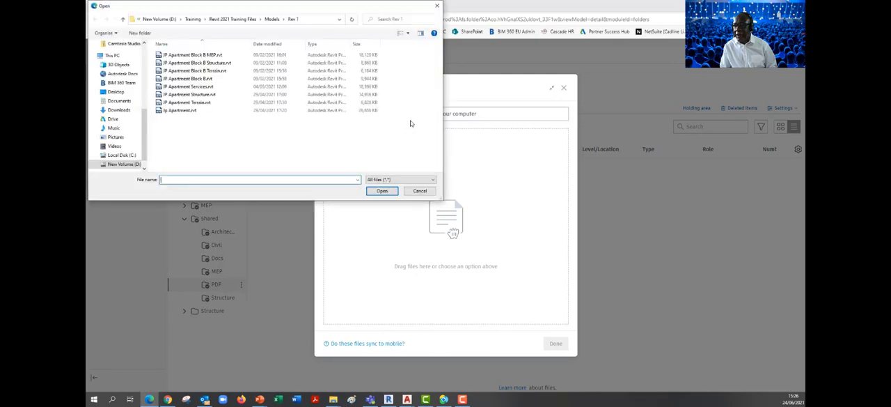
left_click(243, 20)
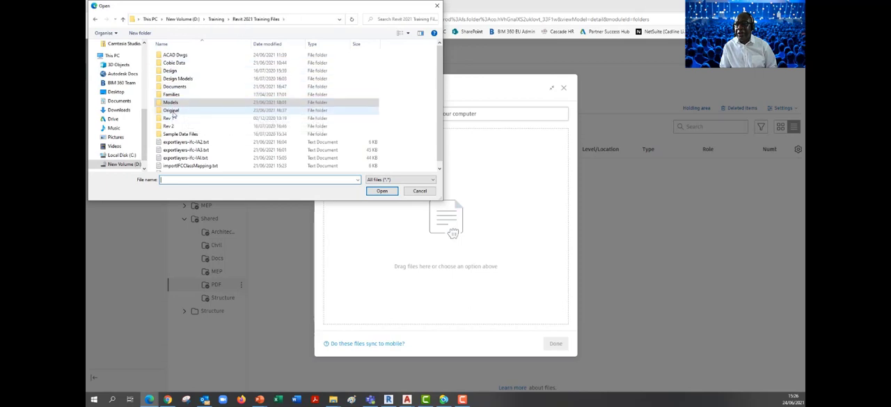
double_click(172, 110)
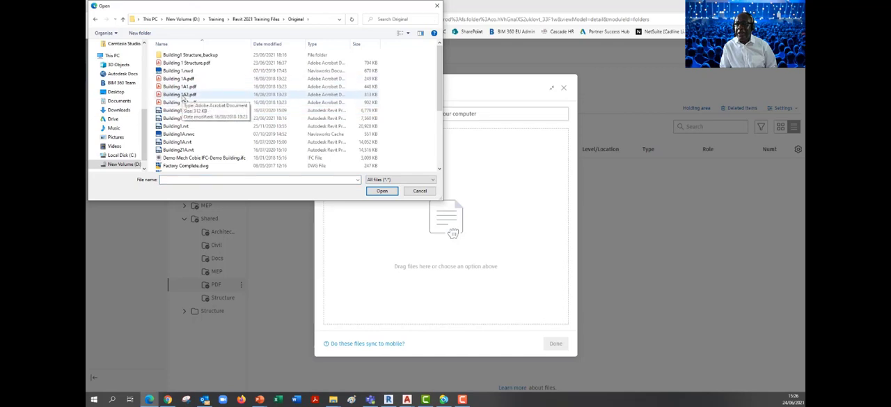
left_click(185, 82)
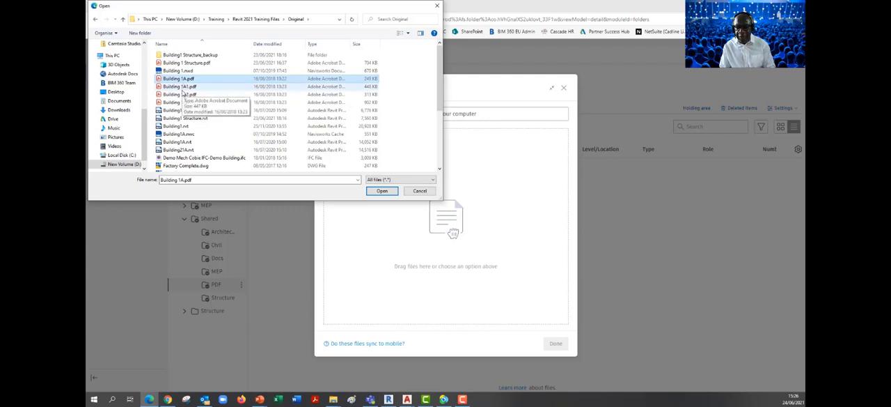
left_click(183, 87, "ctrl")
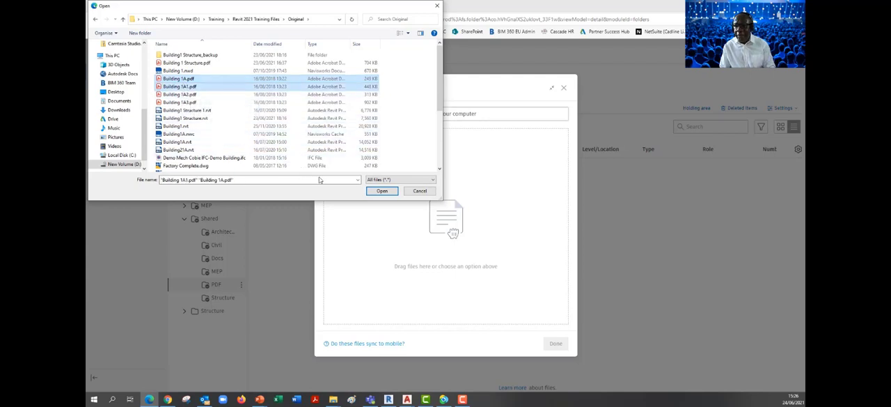
left_click(374, 191)
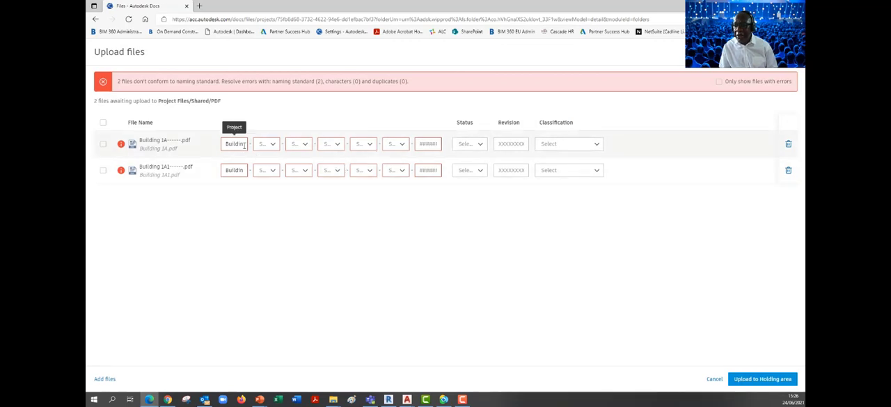
- Replace the Project value in the Building 1A.pdf name with CL201
left_click_drag(244, 145, 222, 146)
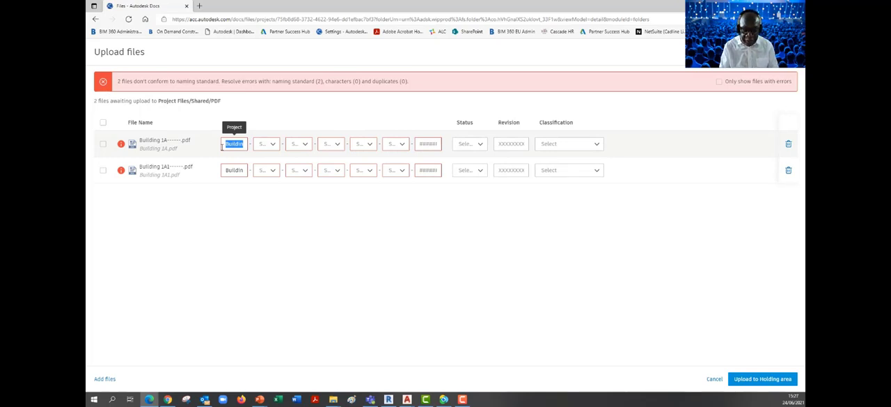
type("CL1A")
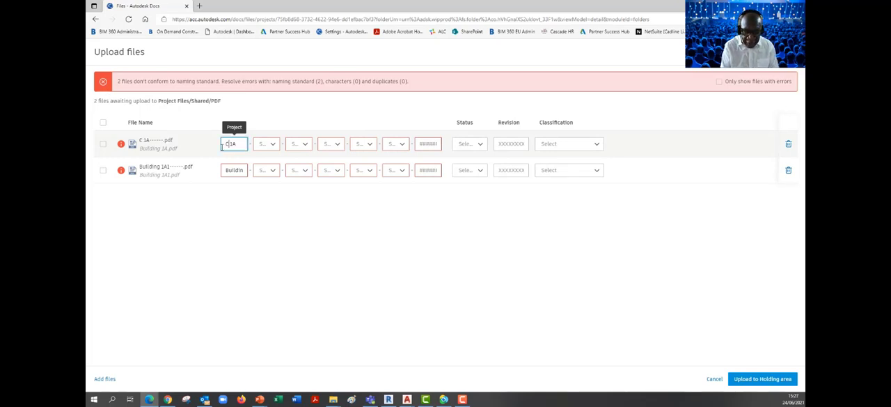
type("00")
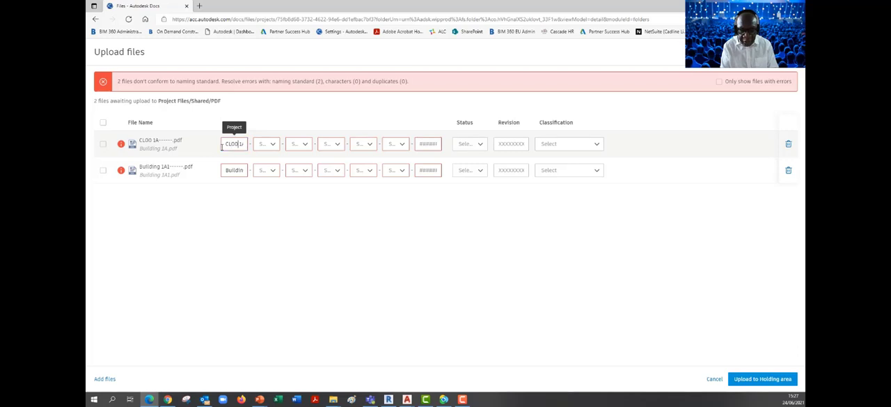
key("BackSpace")
key("BackSpace")
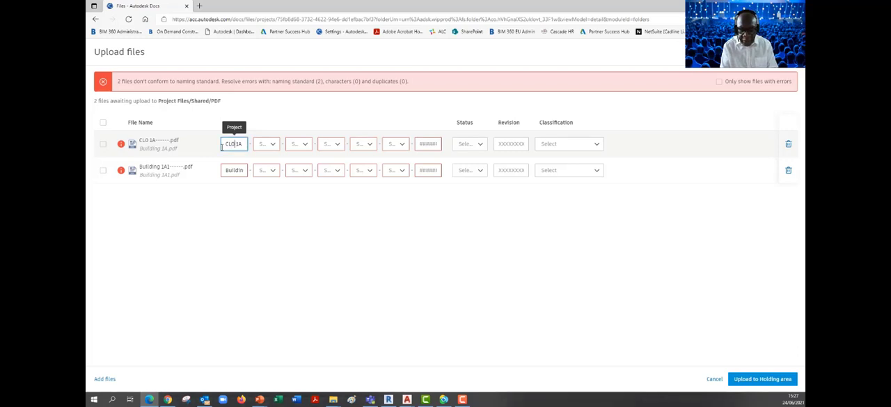
type("201")
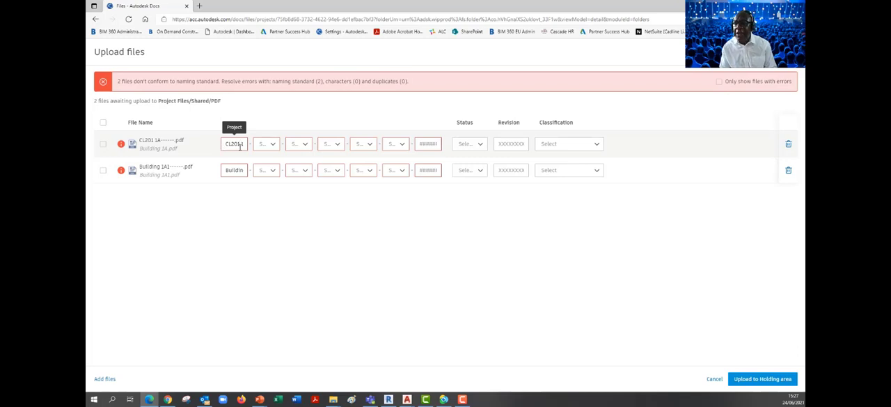
left_click_drag(246, 145, 238, 146)
key("BackSpace")
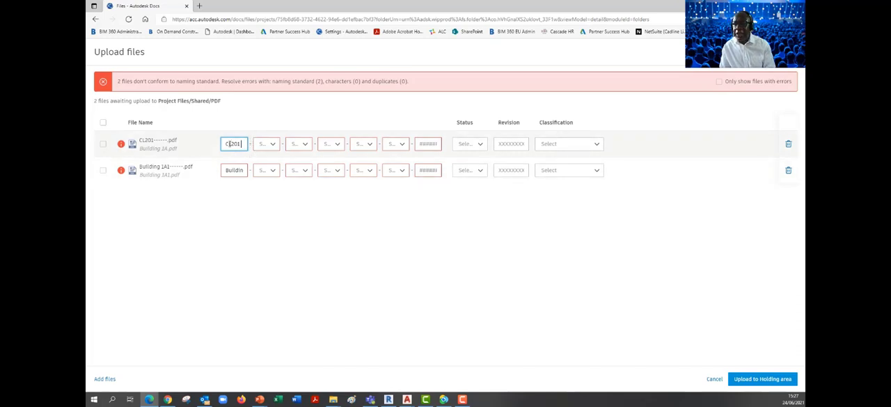
- Set Building 1A.pdf's Originator to JHP, Volume/System to ZZ and Level/Location to 00
left_click(272, 146)
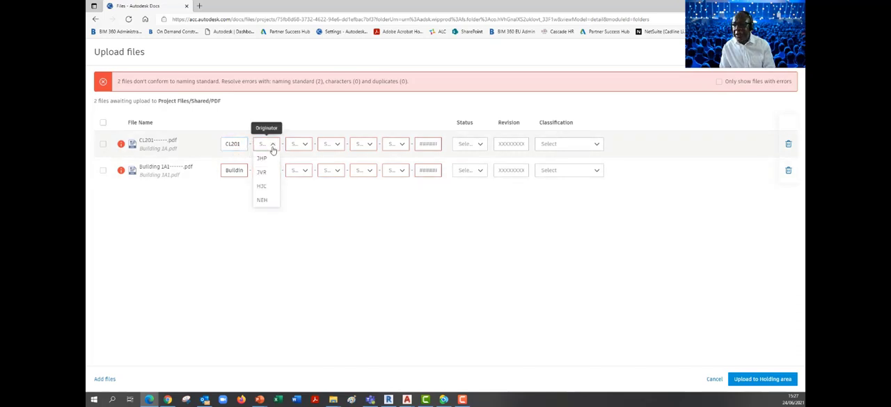
left_click(261, 158)
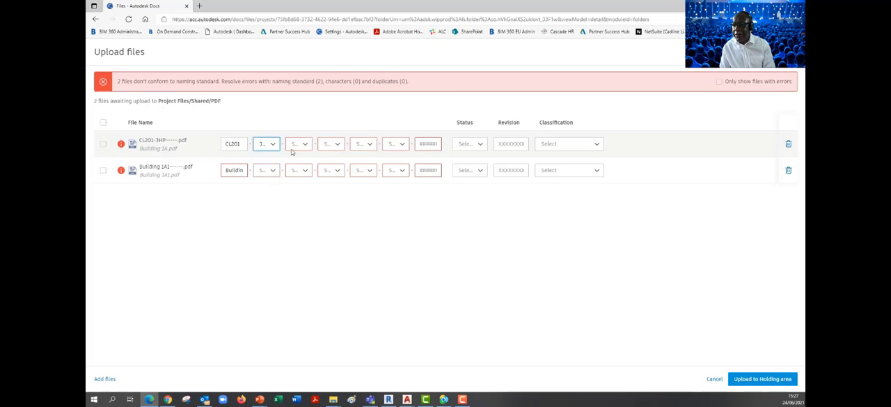
left_click(306, 144)
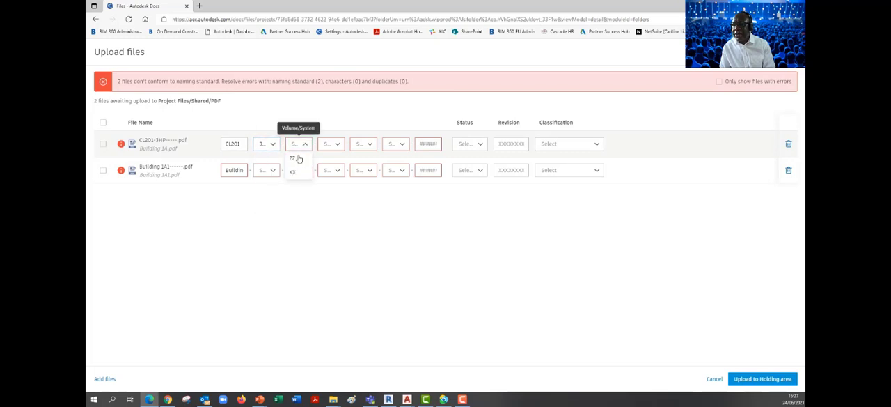
left_click(297, 159)
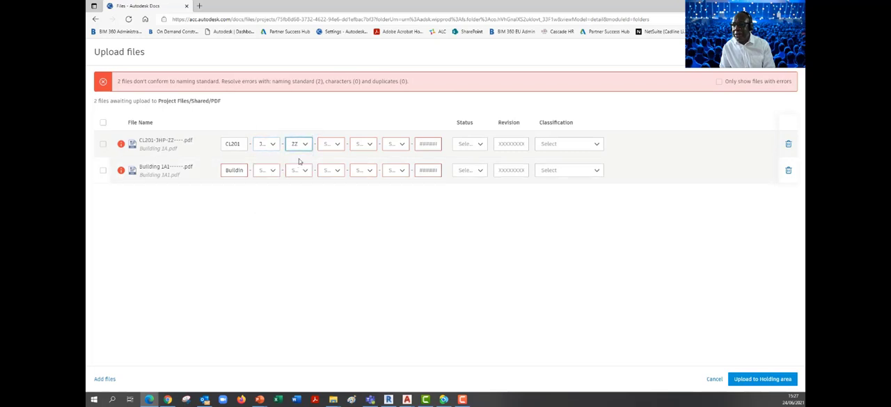
left_click(337, 144)
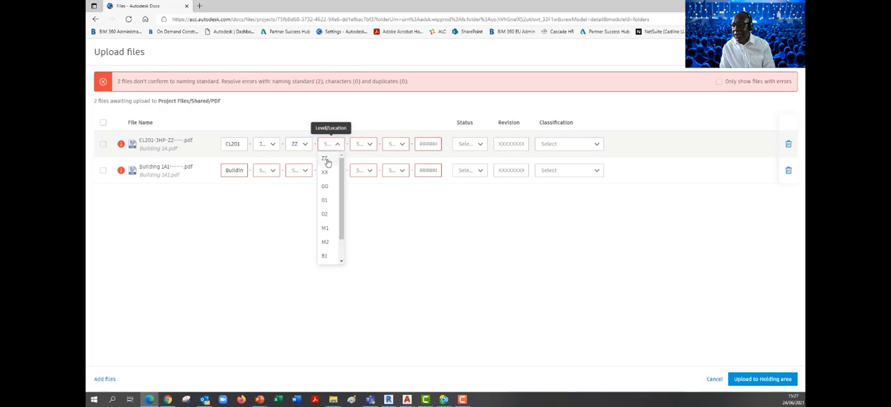
left_click(325, 185)
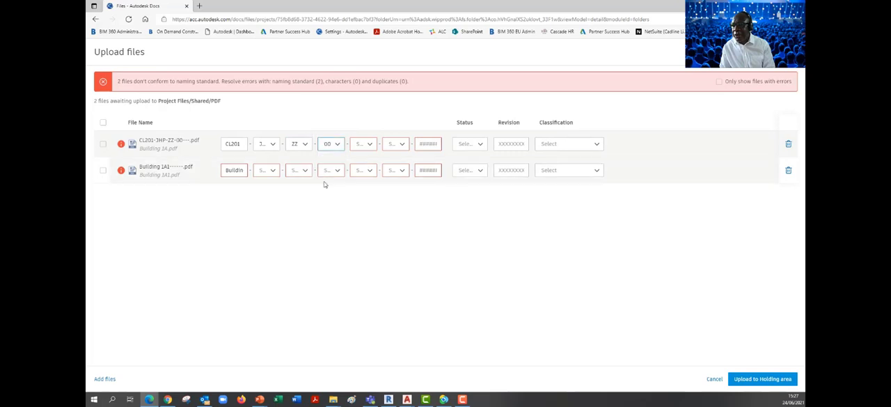
- Set Building 1A.pdf's Type to DR, Role to A and Number to 1001
left_click(371, 144)
left_click_drag(374, 170, 374, 188)
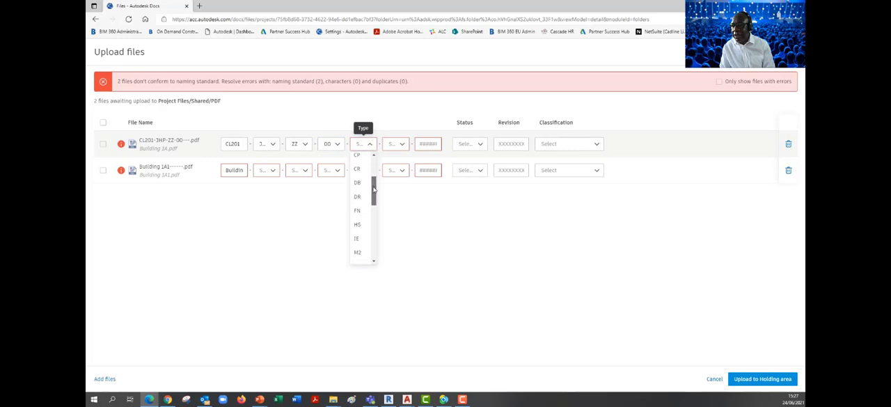
left_click(355, 194)
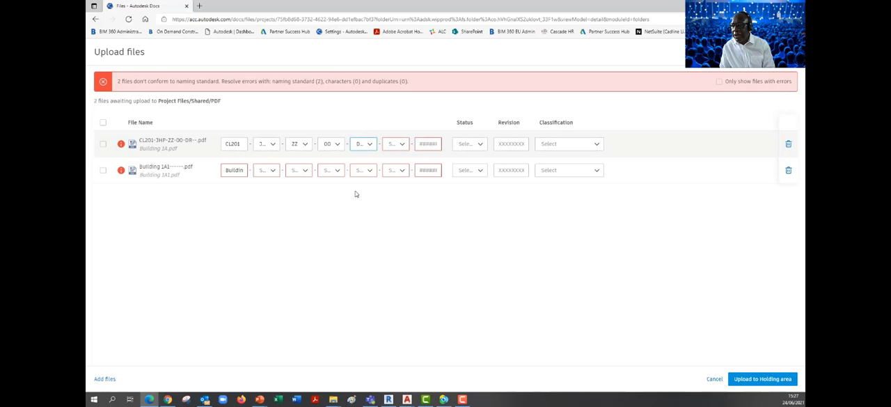
left_click(401, 144)
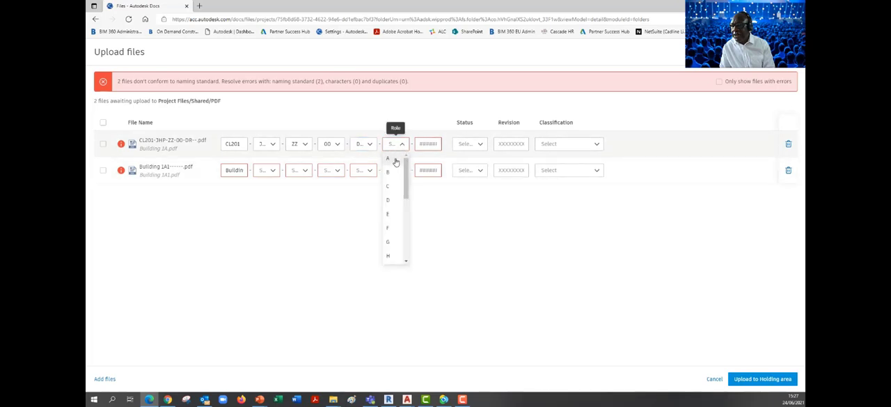
left_click(397, 160)
left_click(420, 144)
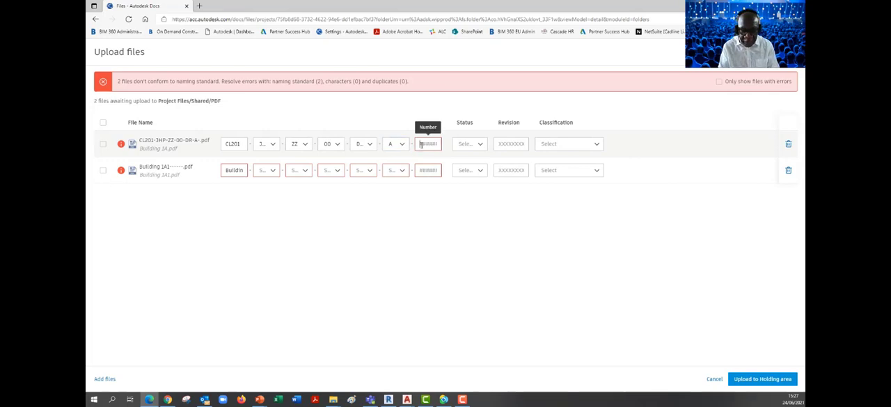
type("1001")
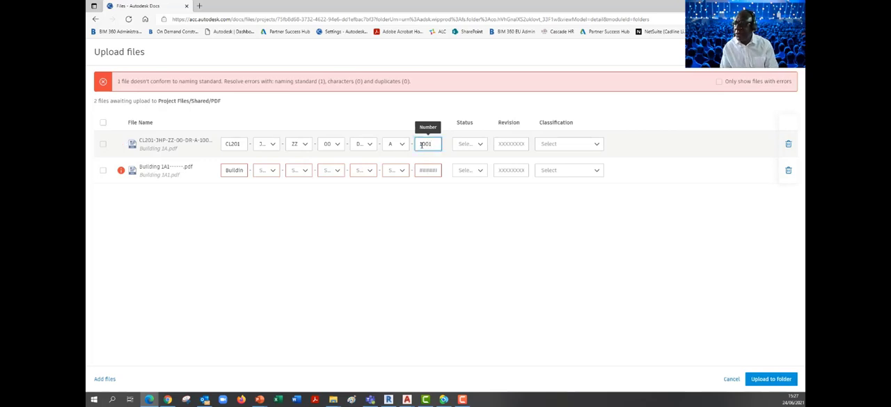
- Set Building 1A.pdf's Status to S0 and browse its Classification options without choosing one
left_click(479, 145)
left_click(461, 158)
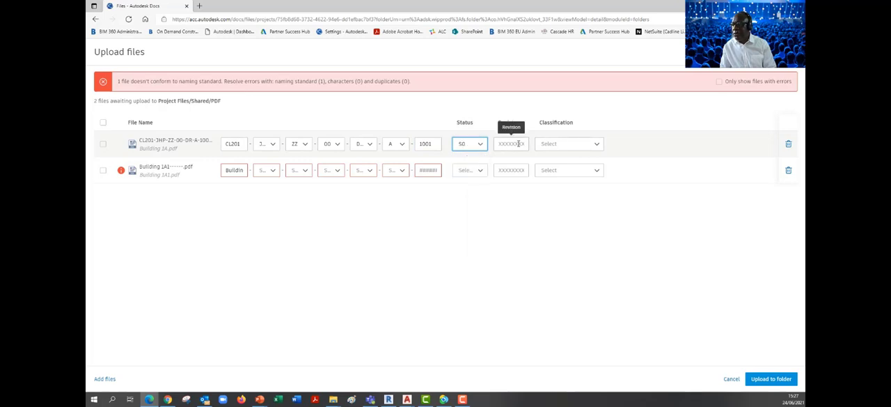
left_click(596, 145)
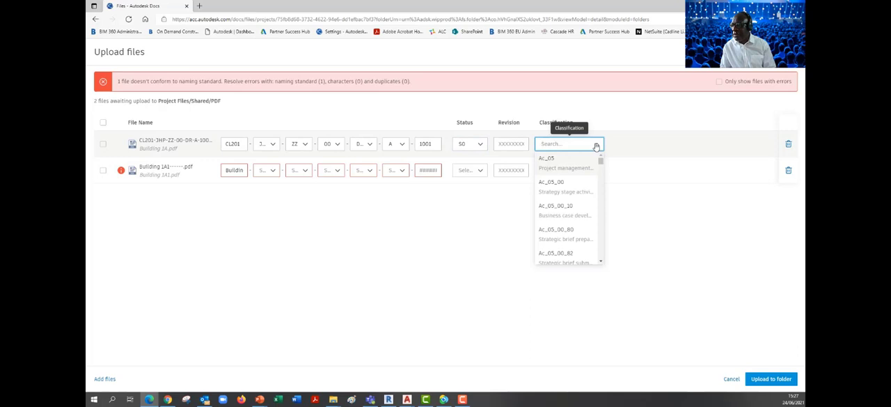
scroll(601, 163, "down", 3)
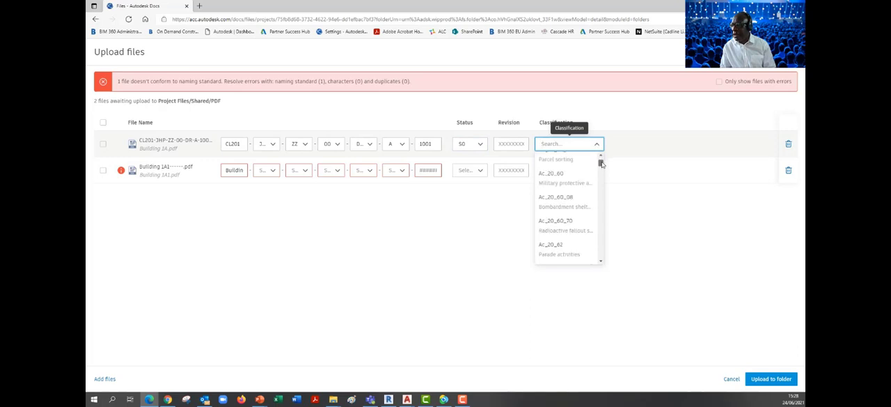
left_click(611, 144)
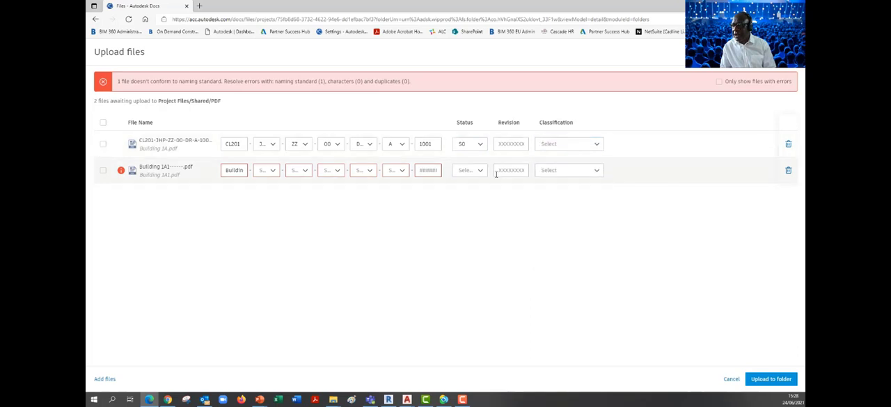
- Copy the Project value CL201 from Building 1A.pdf over the Project value in the Building 1A1.pdf name
double_click(236, 144)
key("ctrl+c")
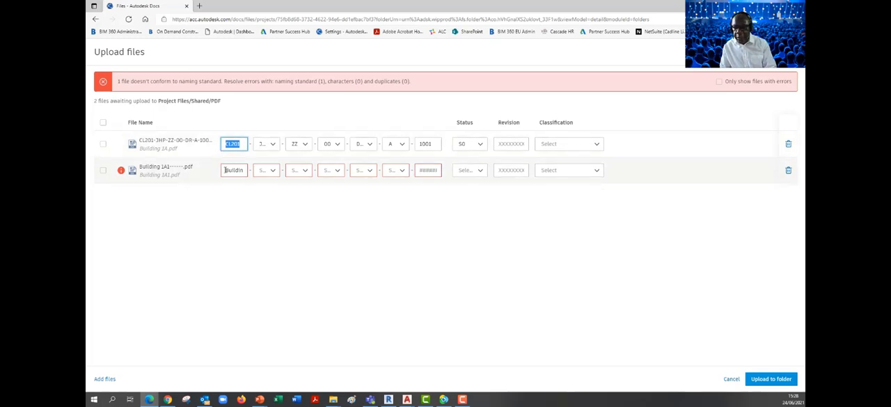
left_click_drag(225, 170, 253, 171)
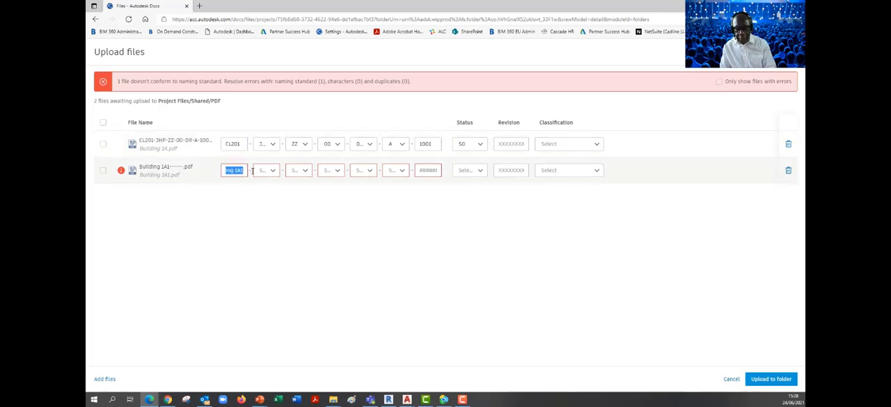
key("ctrl+v")
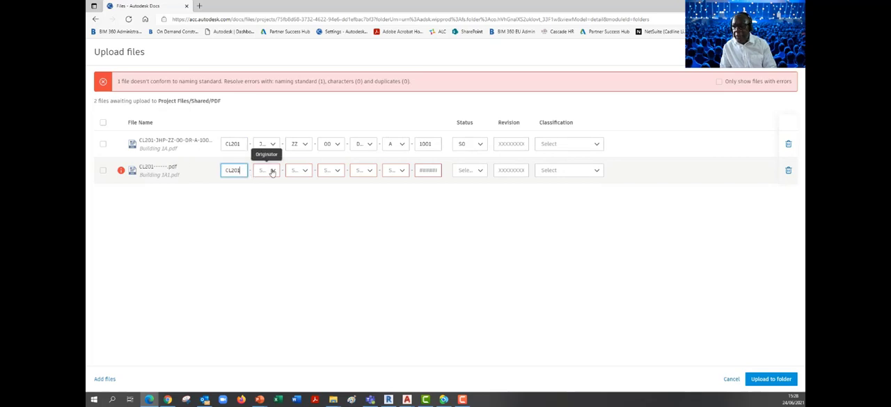
- Set Building 1A1.pdf's Originator to JHP, Volume/System to ZZ and Level/Location to 01
left_click(273, 170)
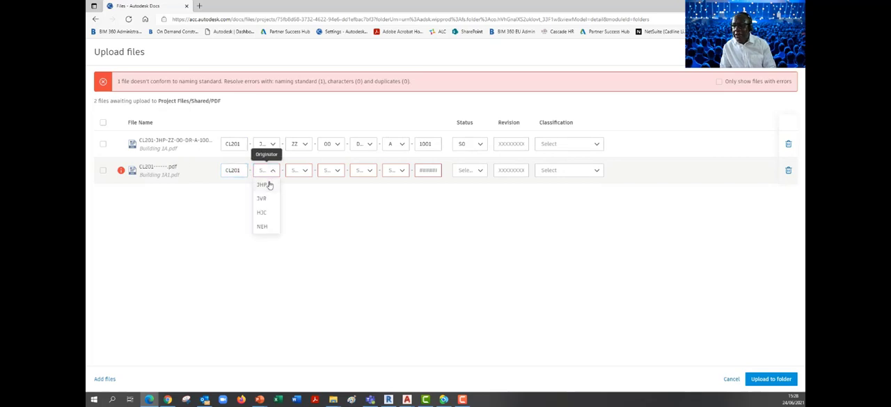
left_click(268, 185)
left_click(306, 171)
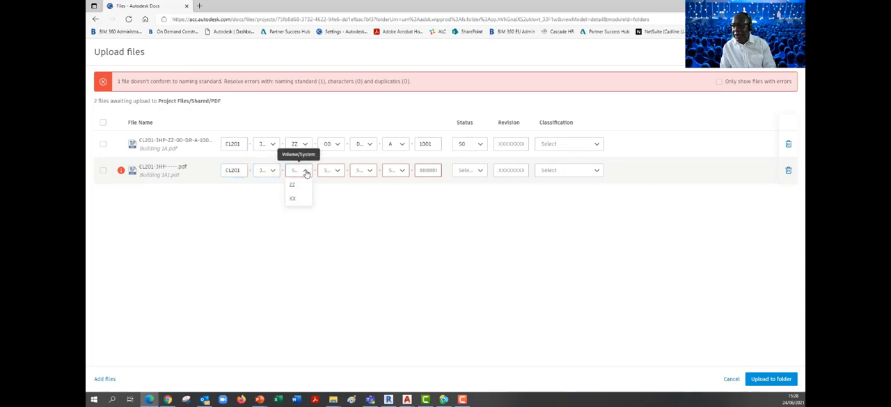
left_click(294, 185)
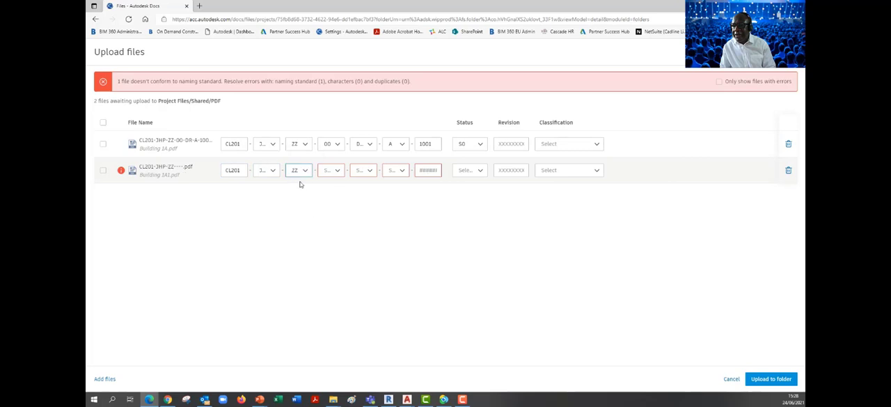
left_click(338, 176)
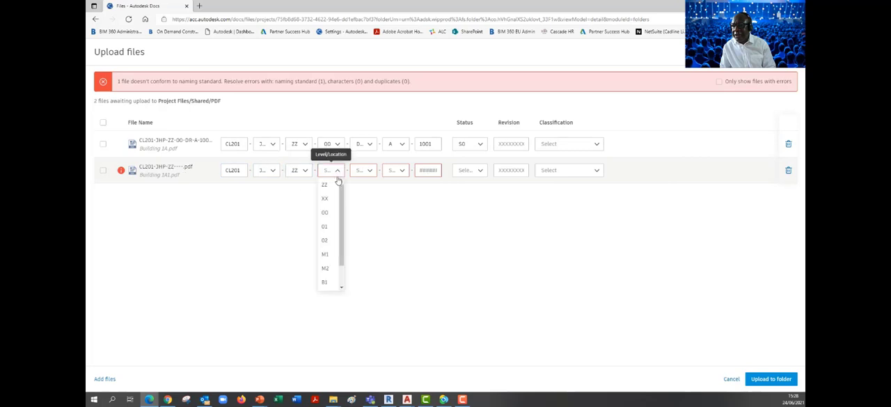
left_click(325, 226)
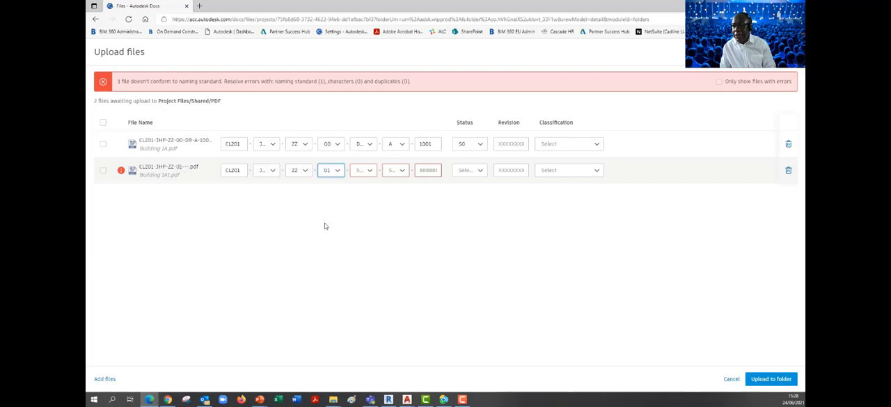
- Set Building 1A1.pdf's Type to DR, Role to A and Number to 1002
left_click(369, 170)
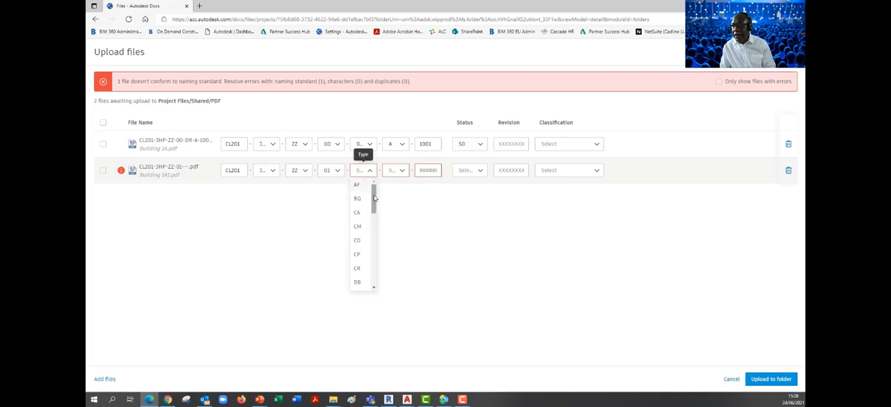
left_click_drag(374, 198, 367, 212)
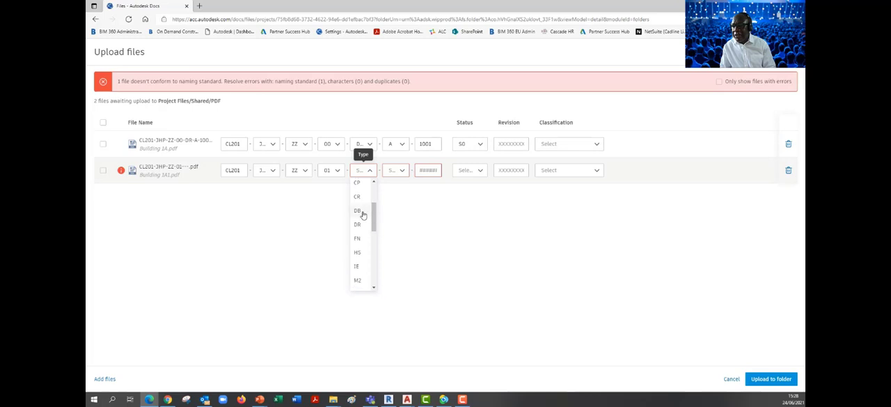
left_click(359, 224)
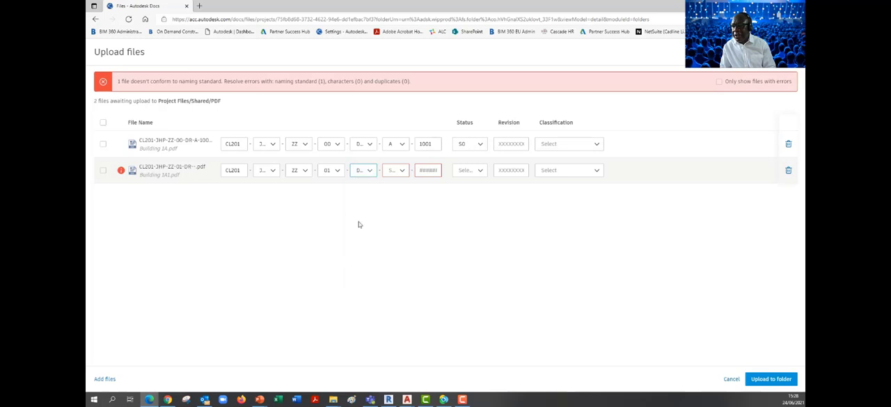
left_click(402, 172)
left_click(394, 186)
left_click(419, 170)
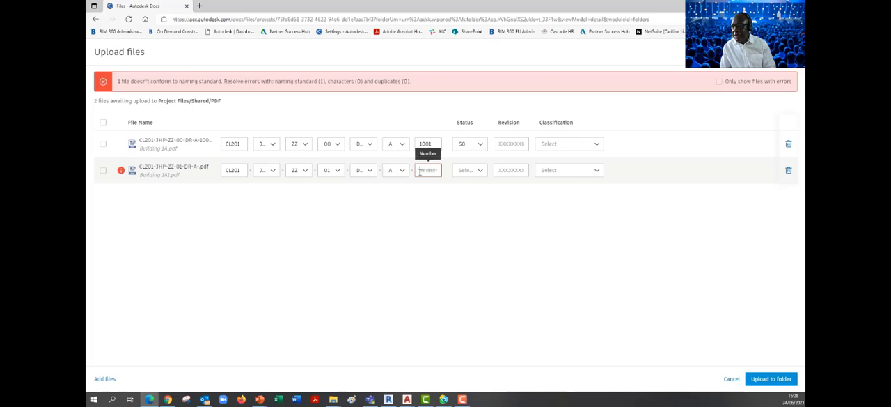
type("100")
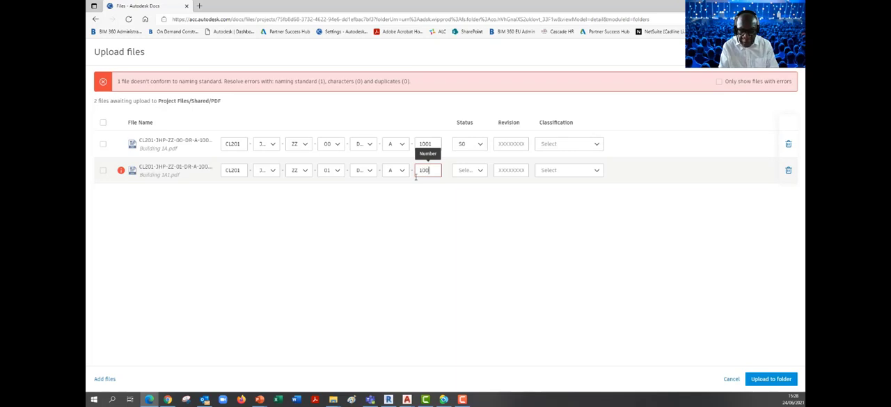
type("2")
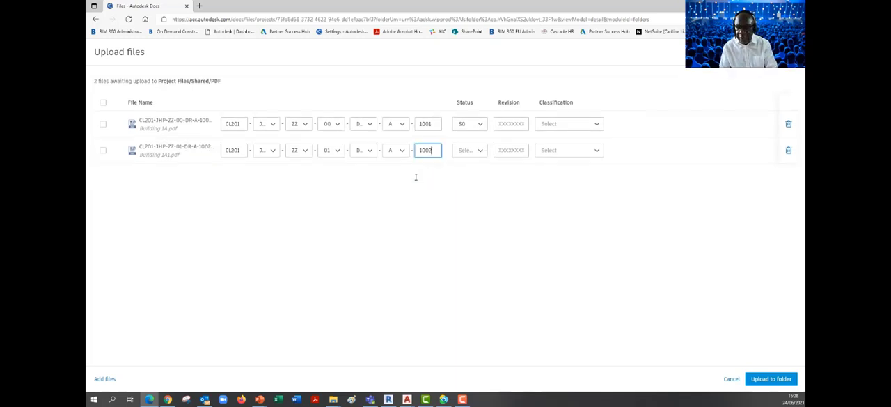
- Set Building 1A1.pdf's Status to S0 and upload both files to the Shared/PDF folder, closing the finished upload
left_click(480, 150)
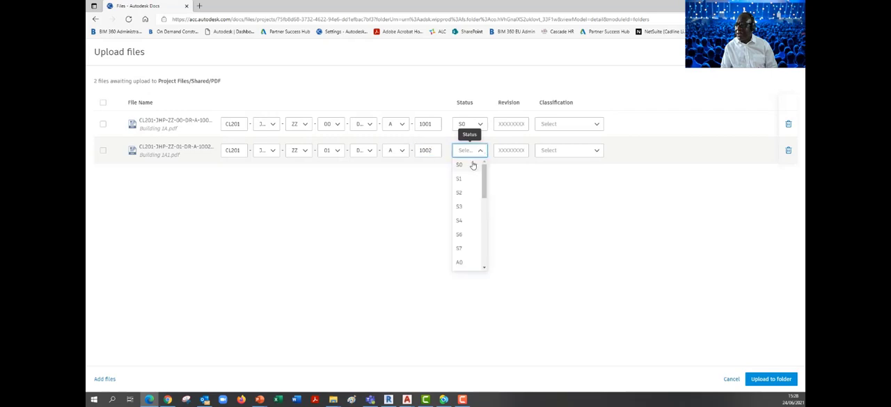
left_click(473, 165)
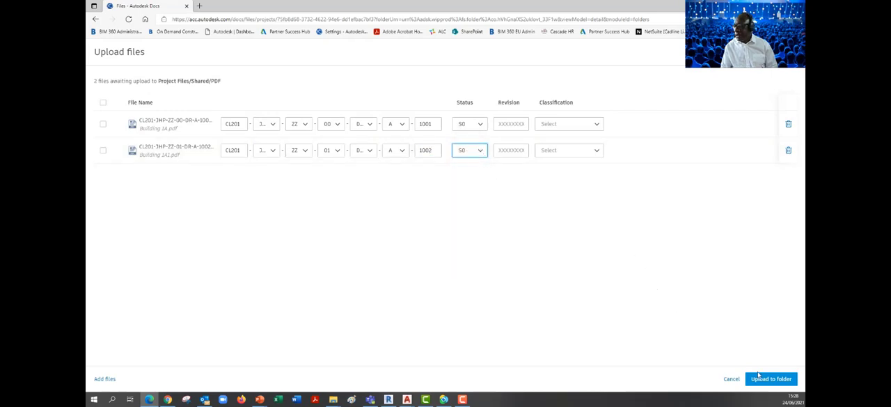
left_click(759, 379)
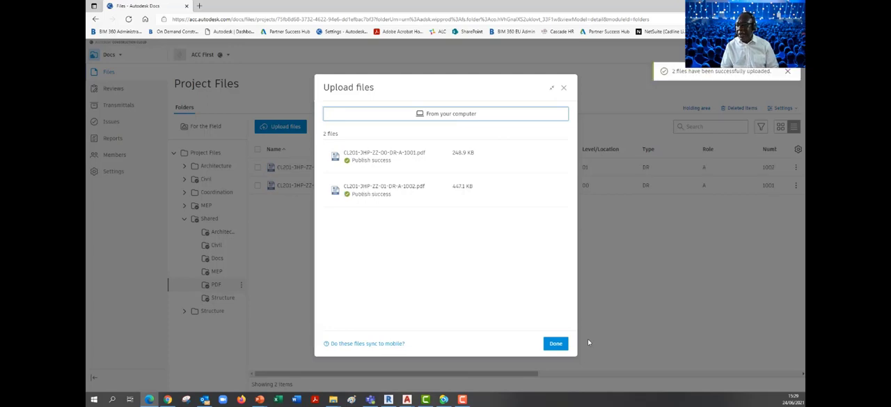
left_click(556, 344)
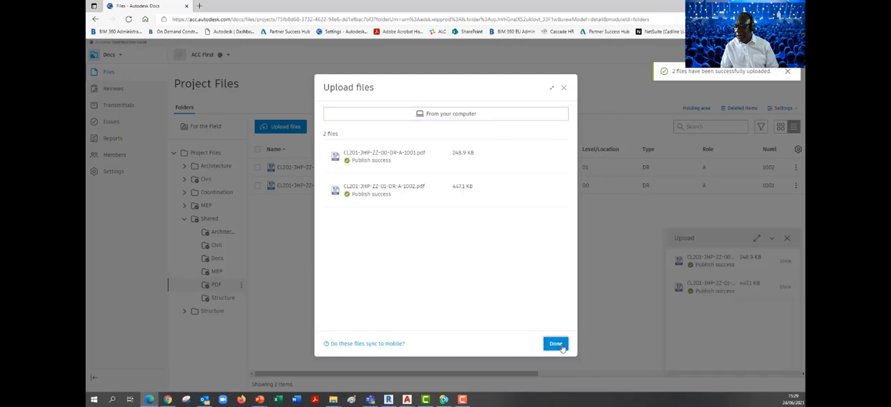